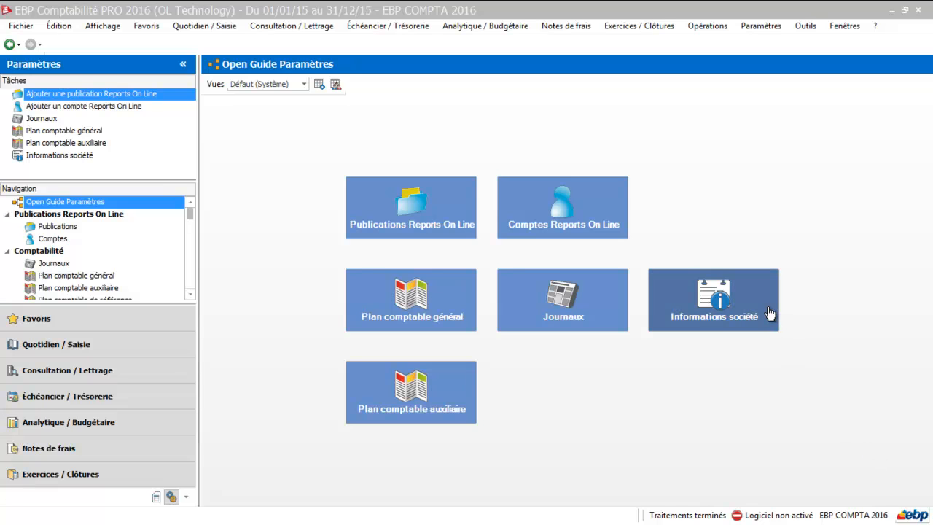
Step: Review the company information for VAT, the EDI sender, intermediary and partner, the tax office, and payment by transfer
{"action": "left_click", "coordinate": [725, 306]}
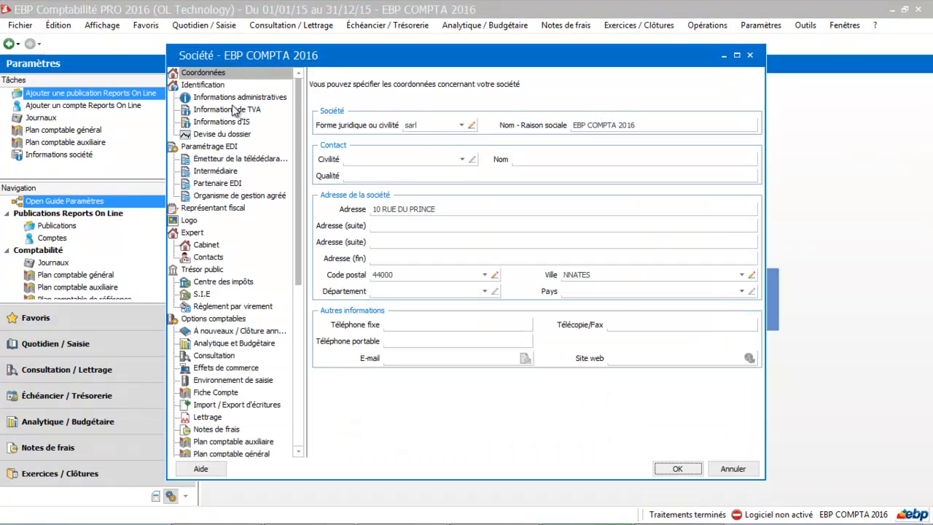
{"action": "left_click", "coordinate": [235, 110]}
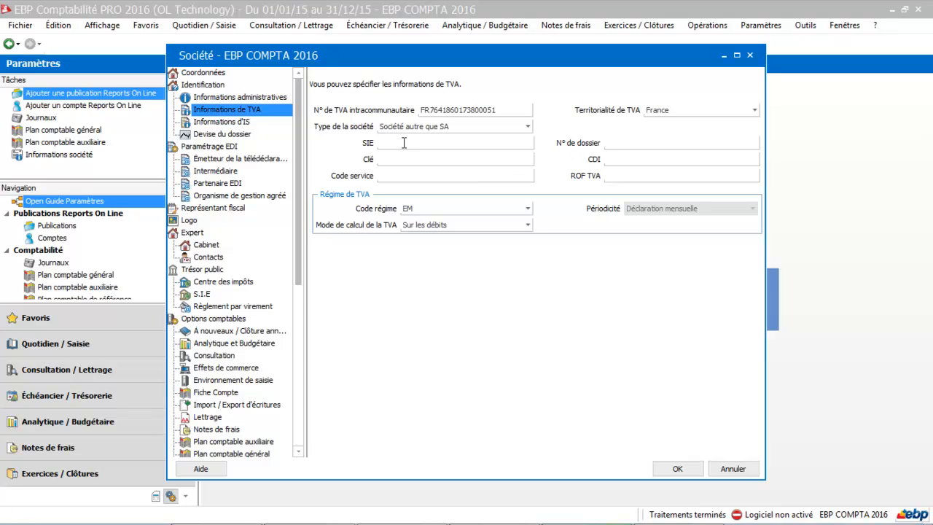
{"action": "left_click", "coordinate": [621, 176]}
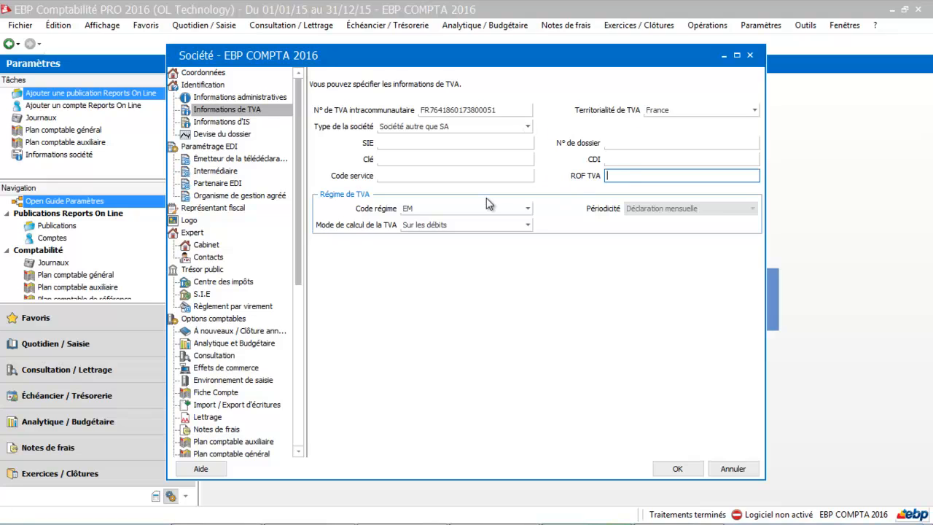
{"action": "left_click", "coordinate": [235, 160]}
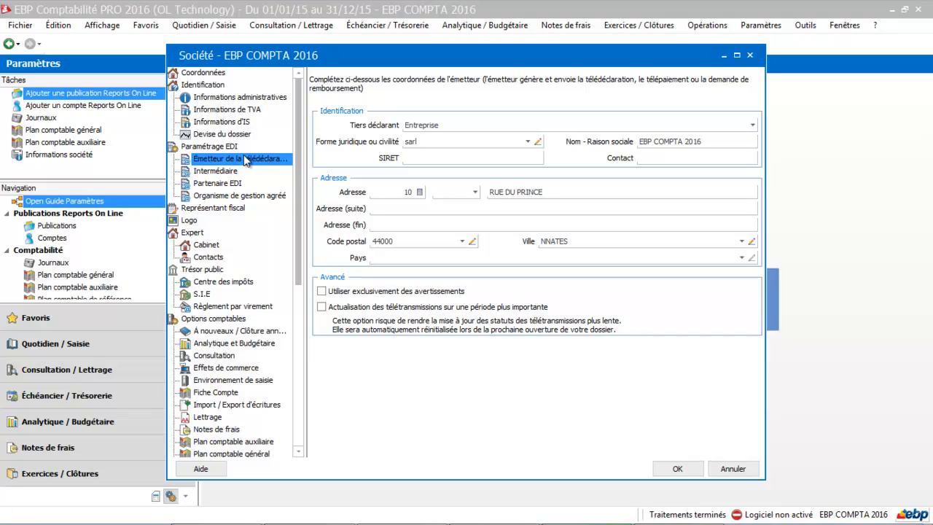
{"action": "left_click", "coordinate": [416, 127]}
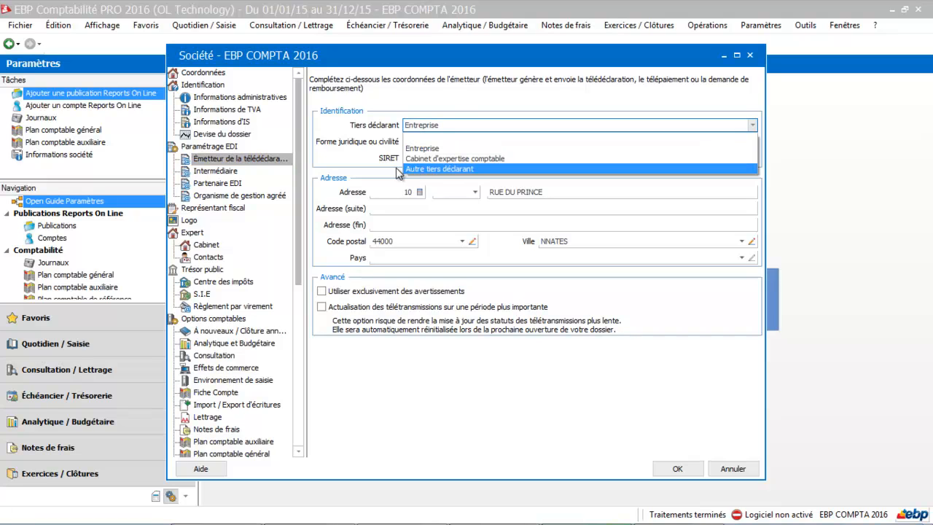
{"action": "left_click", "coordinate": [218, 173]}
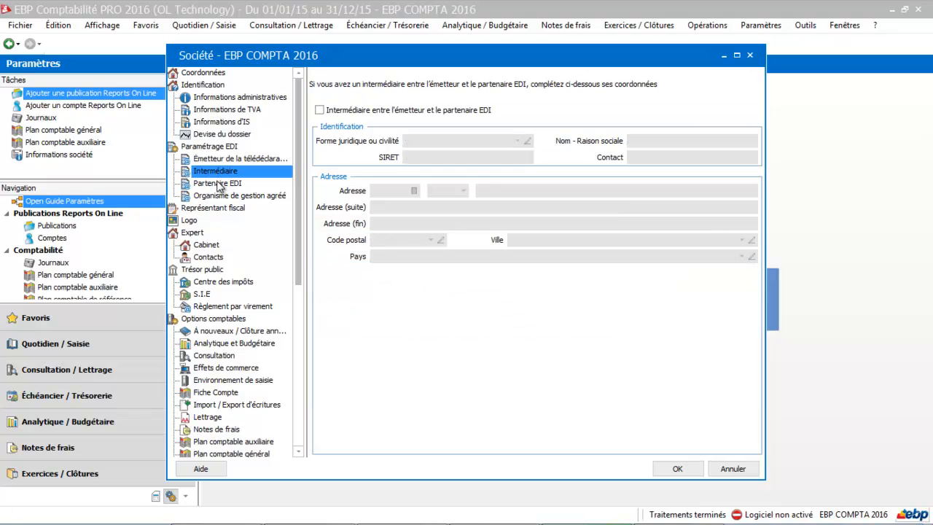
{"action": "left_click", "coordinate": [219, 186]}
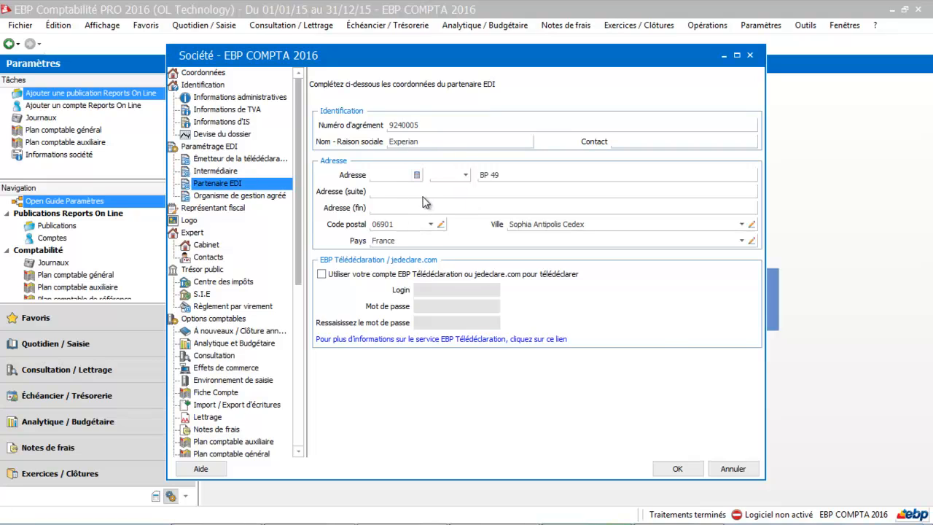
{"action": "left_click", "coordinate": [206, 283]}
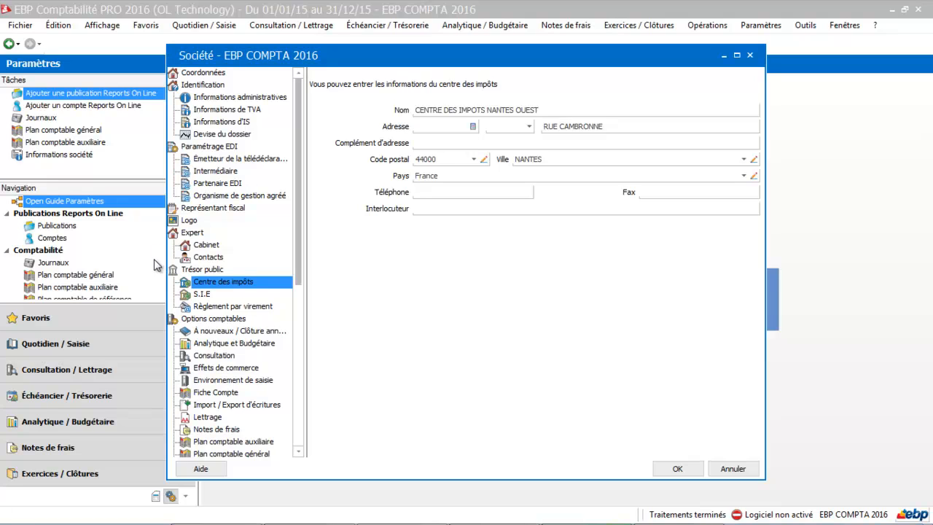
{"action": "left_click", "coordinate": [222, 309]}
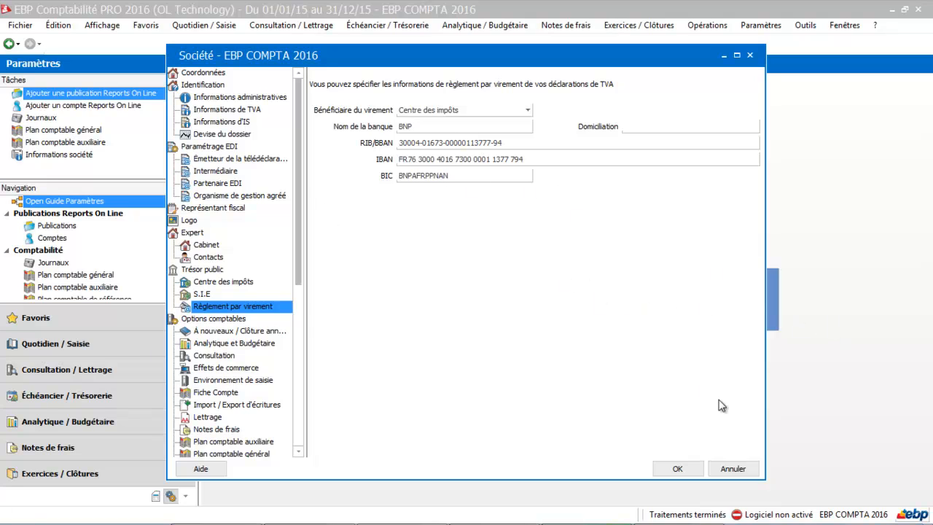
{"action": "left_click", "coordinate": [677, 467]}
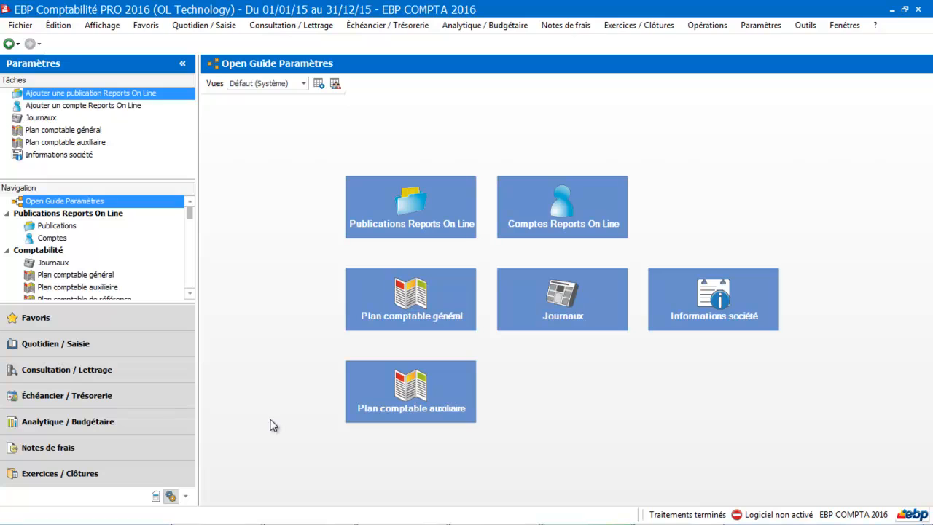
Step: Delete the existing August 2015 3310 CA3 declaration from the list of VAT declarations
{"action": "left_click", "coordinate": [129, 344]}
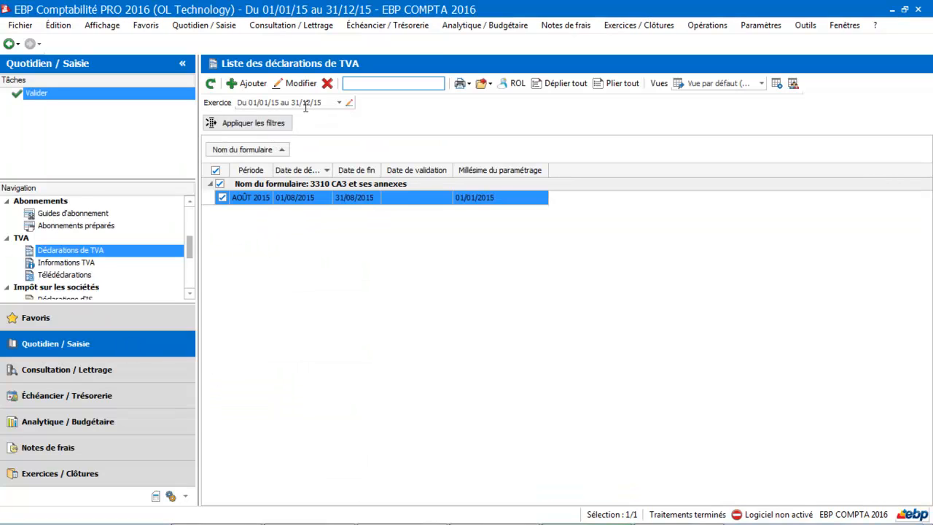
{"action": "left_click", "coordinate": [326, 83]}
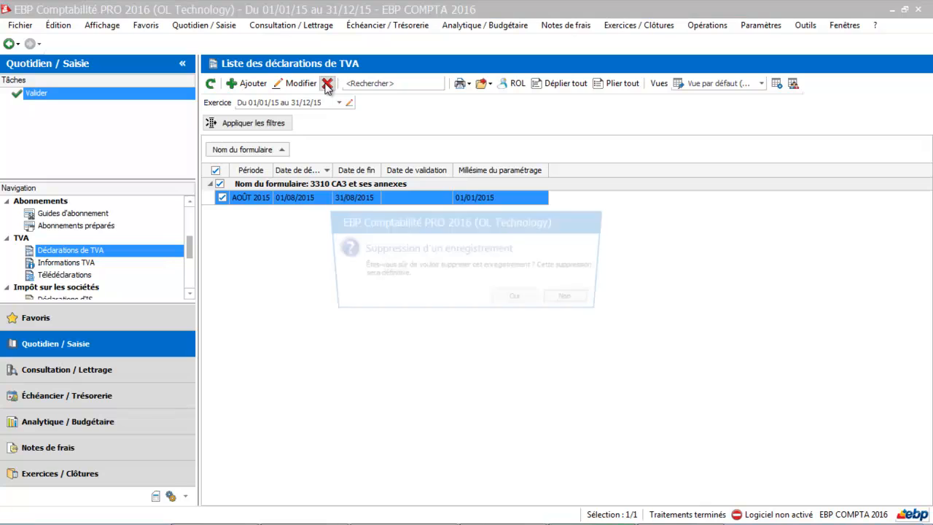
{"action": "left_click", "coordinate": [522, 297]}
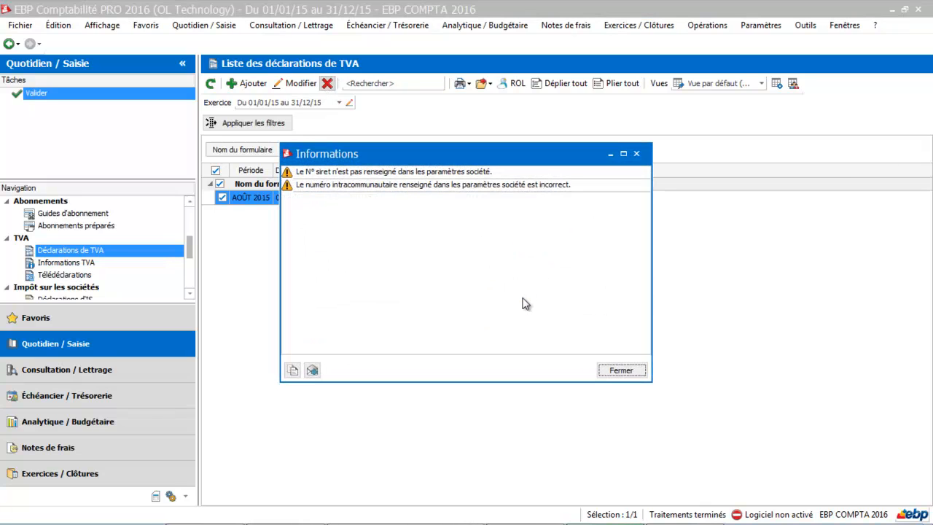
{"action": "left_click", "coordinate": [632, 371]}
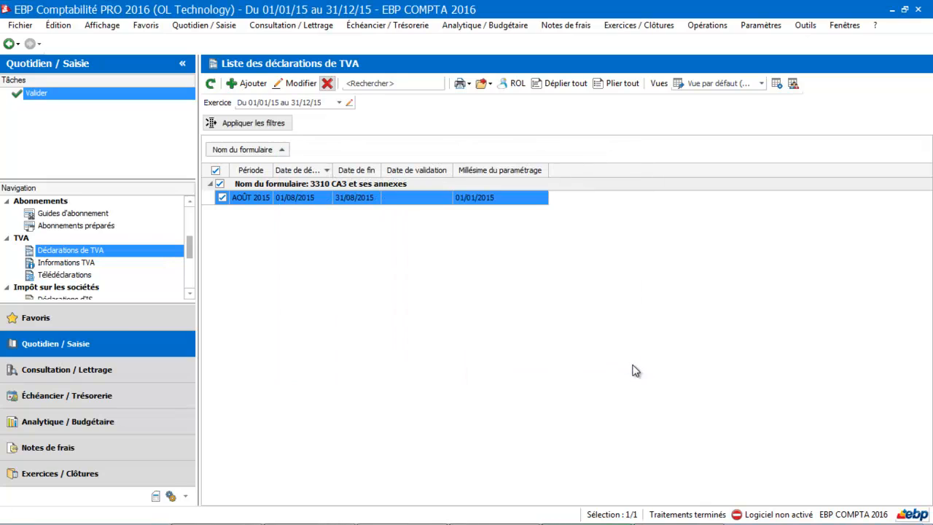
Step: Create a new VAT declaration of type 3310 CA3 et ses annexes for août 2015, including the 3310 CA3 sheet
{"action": "left_click", "coordinate": [250, 85]}
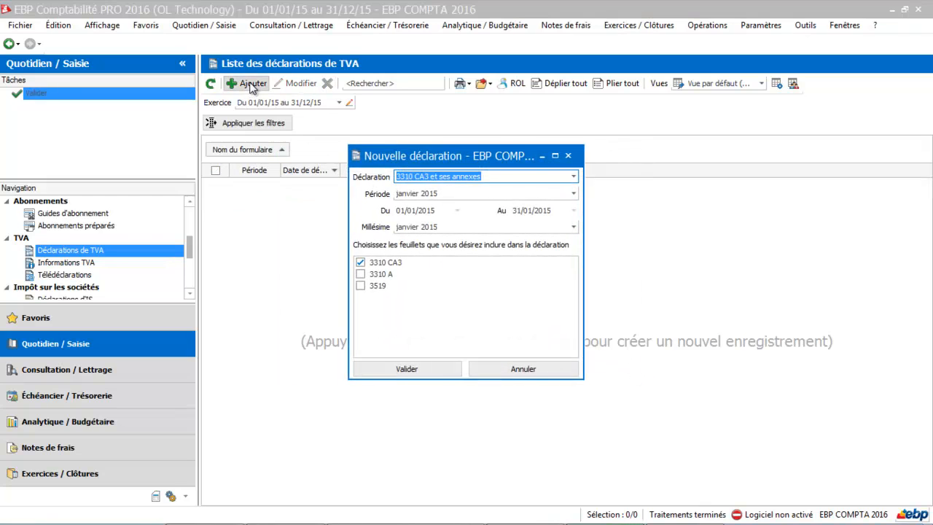
{"action": "left_click", "coordinate": [482, 194]}
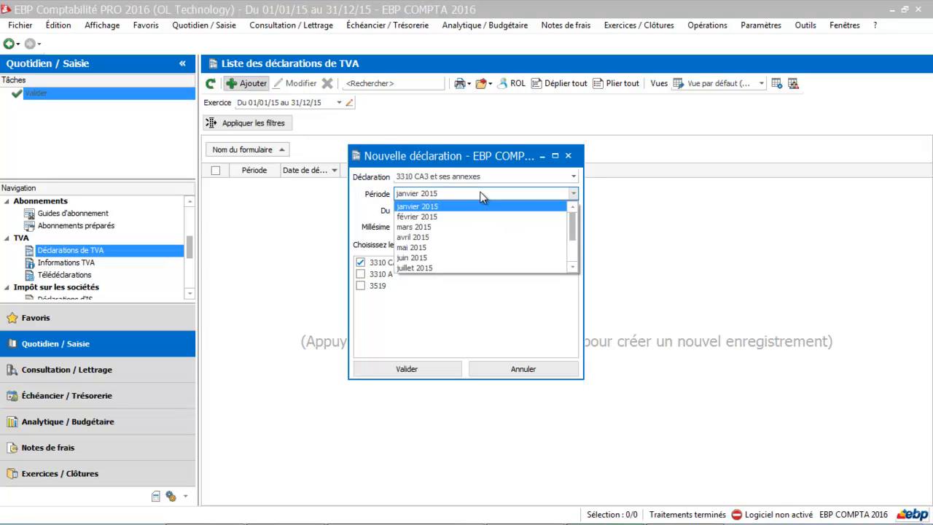
{"action": "left_click_drag", "start_coordinate": [573, 221], "coordinate": [570, 243]}
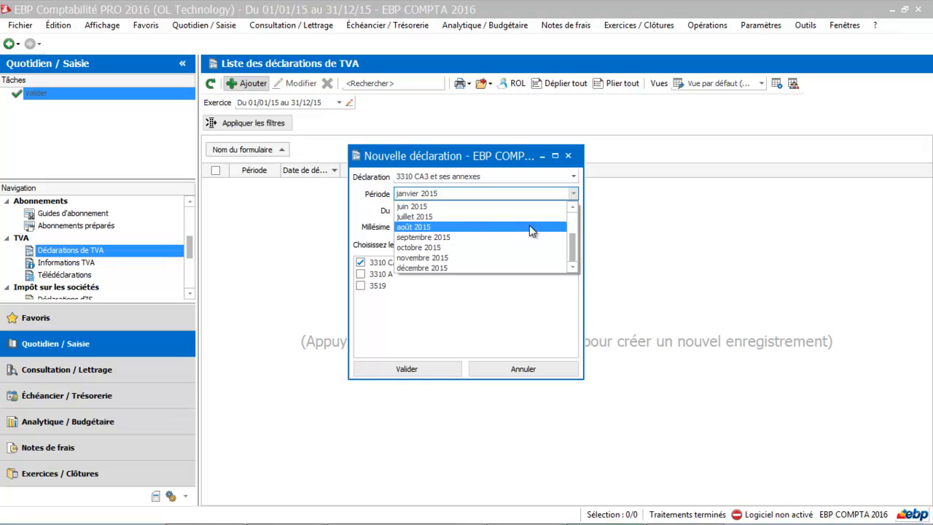
{"action": "left_click", "coordinate": [535, 227]}
{"action": "left_click", "coordinate": [438, 365]}
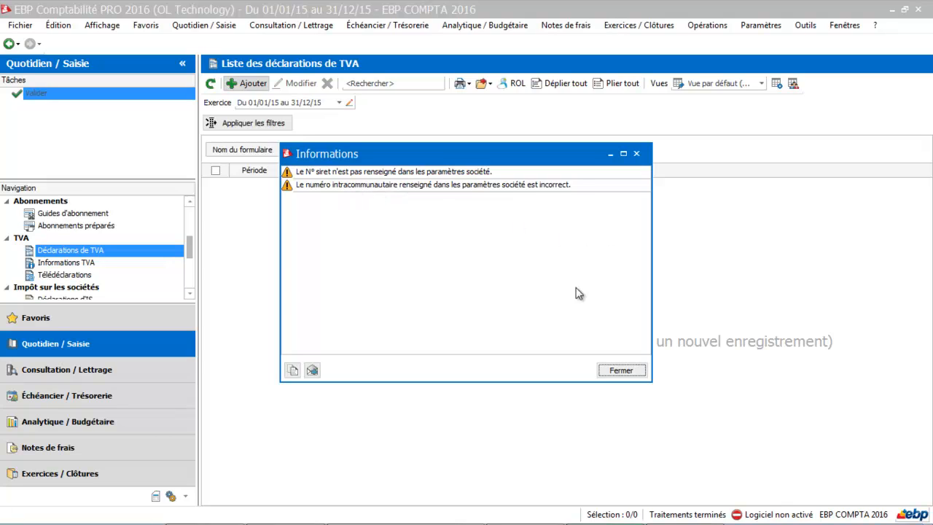
{"action": "left_click", "coordinate": [631, 372]}
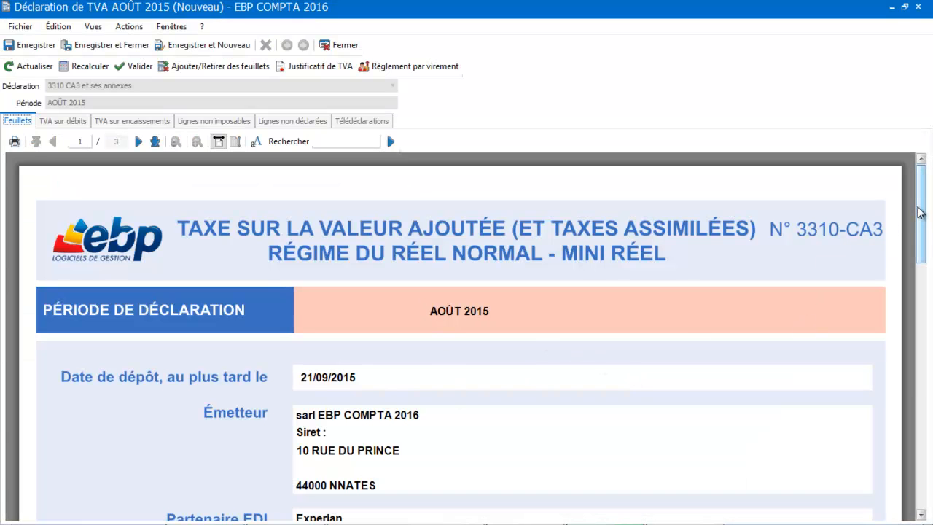
Step: Select Paiement par virement bancaire as the payment method on the first page of the declaration
{"action": "left_click_drag", "start_coordinate": [920, 211], "coordinate": [901, 354]}
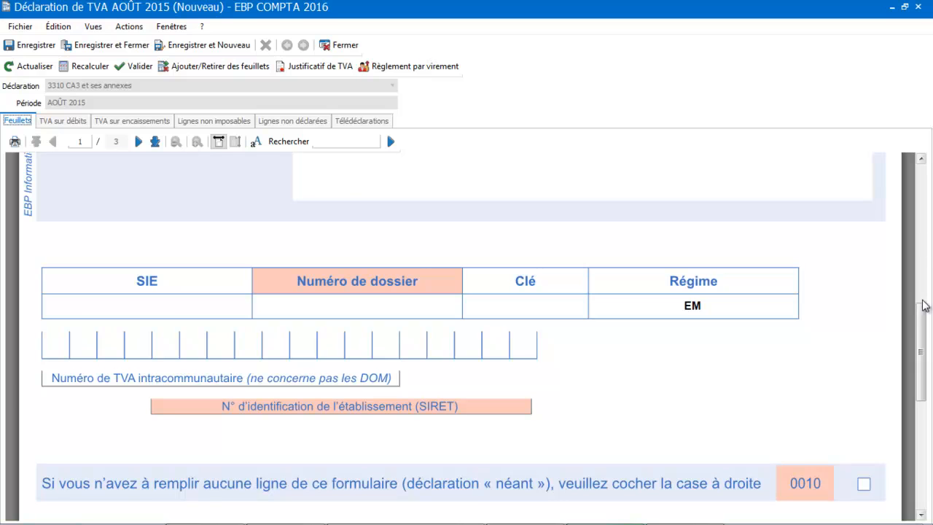
{"action": "left_click_drag", "start_coordinate": [924, 305], "coordinate": [899, 385]}
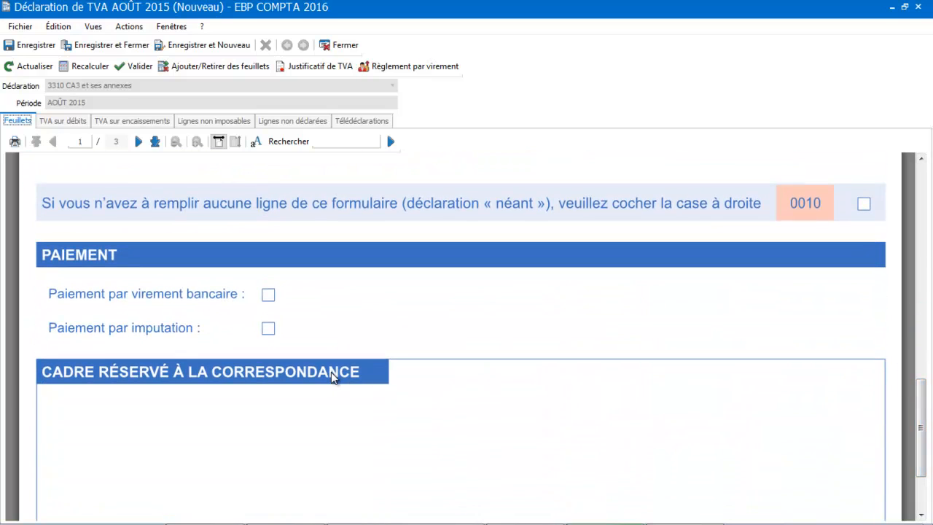
{"action": "left_click", "coordinate": [268, 296]}
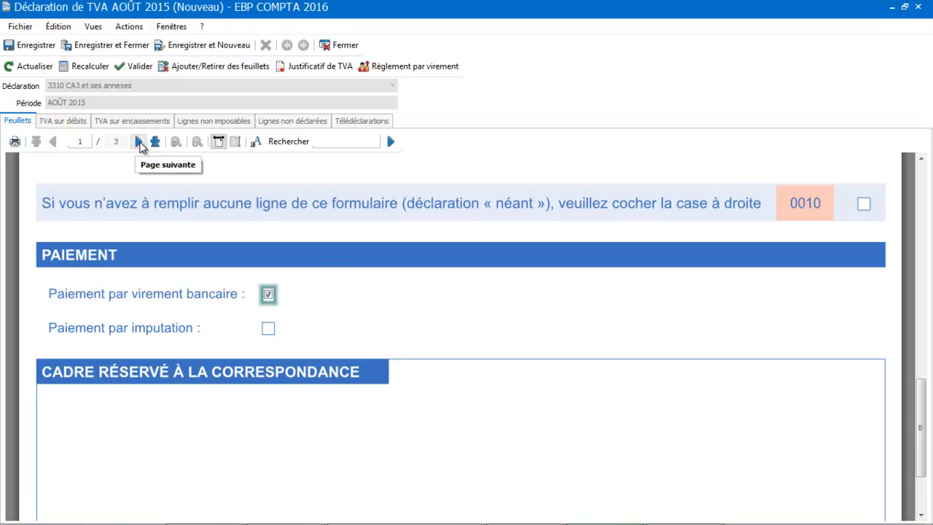
Step: Examine the taxable operations, gross and deductible VAT and tax payable on page 2, and the entries for VAT on debits
{"action": "left_click", "coordinate": [139, 142]}
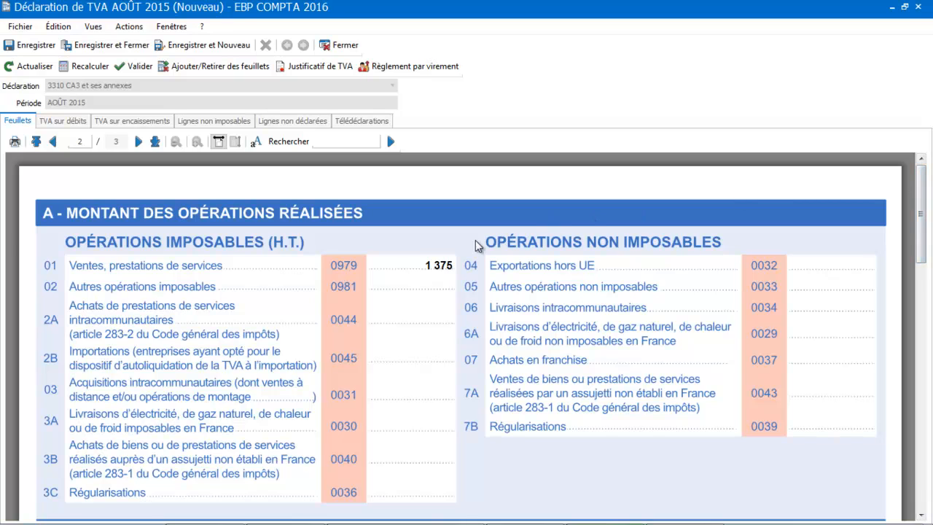
{"action": "left_click_drag", "start_coordinate": [925, 217], "coordinate": [920, 306]}
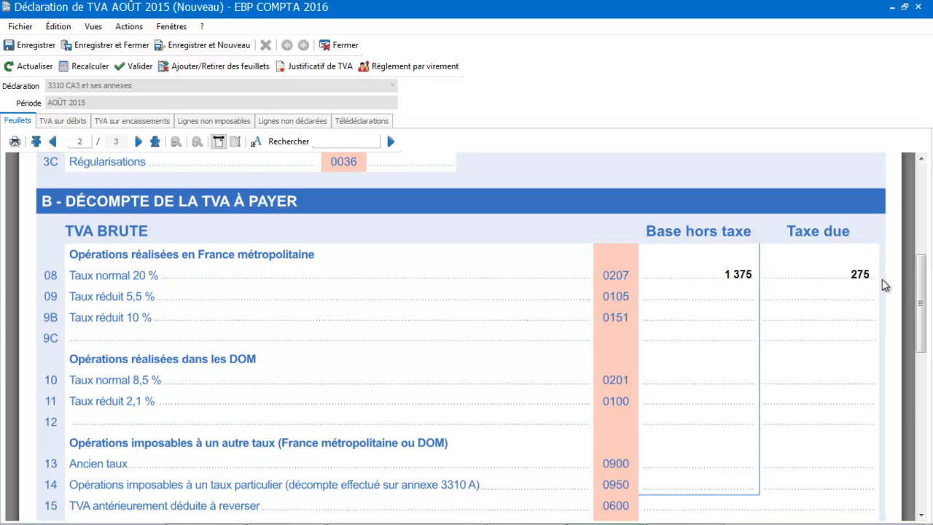
{"action": "left_click_drag", "start_coordinate": [921, 285], "coordinate": [921, 394]}
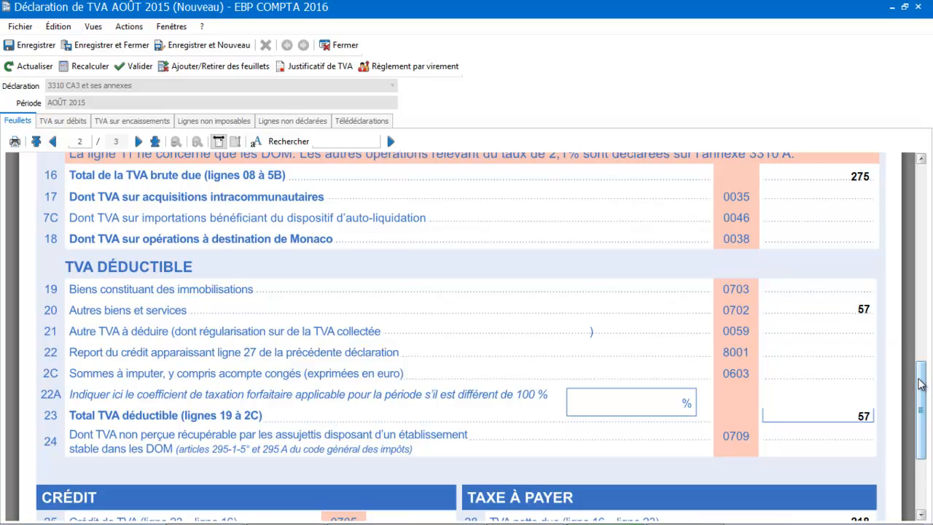
{"action": "left_click_drag", "start_coordinate": [921, 384], "coordinate": [920, 417]}
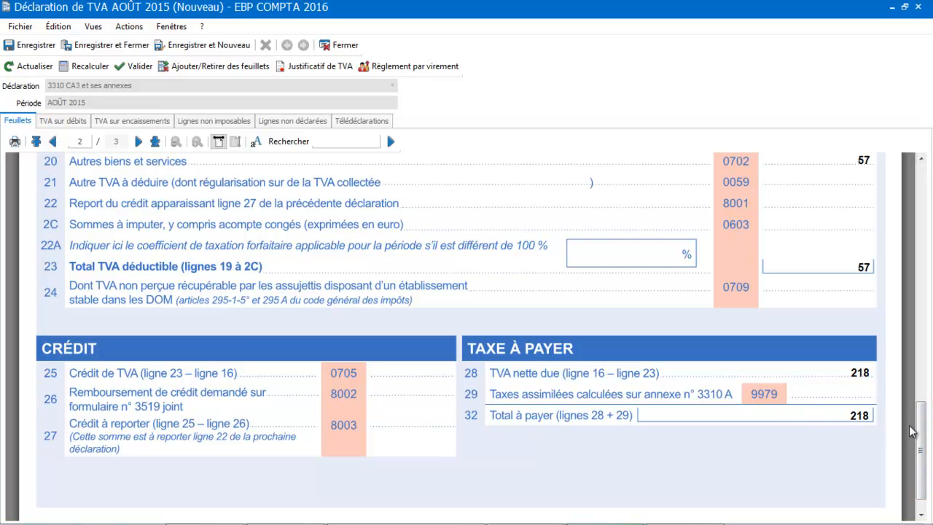
{"action": "left_click_drag", "start_coordinate": [923, 442], "coordinate": [929, 214]}
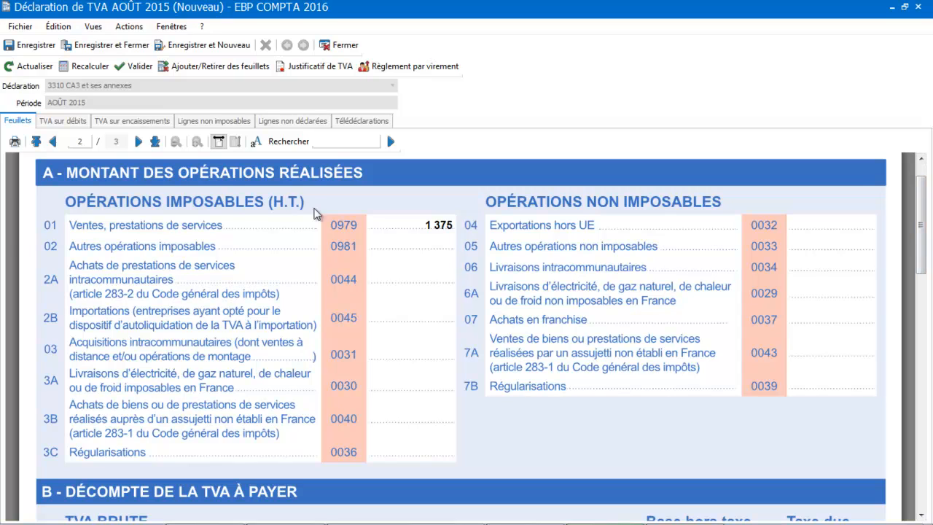
{"action": "left_click", "coordinate": [69, 122]}
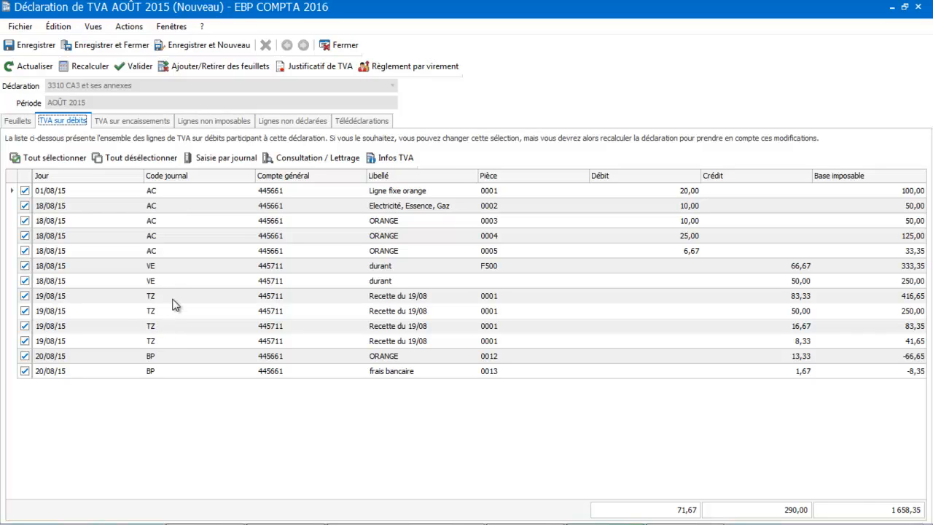
Step: Save the declaration and check its Justificatif de TVA in an enlarged print preview, closing the preview when done
{"action": "left_click", "coordinate": [318, 68]}
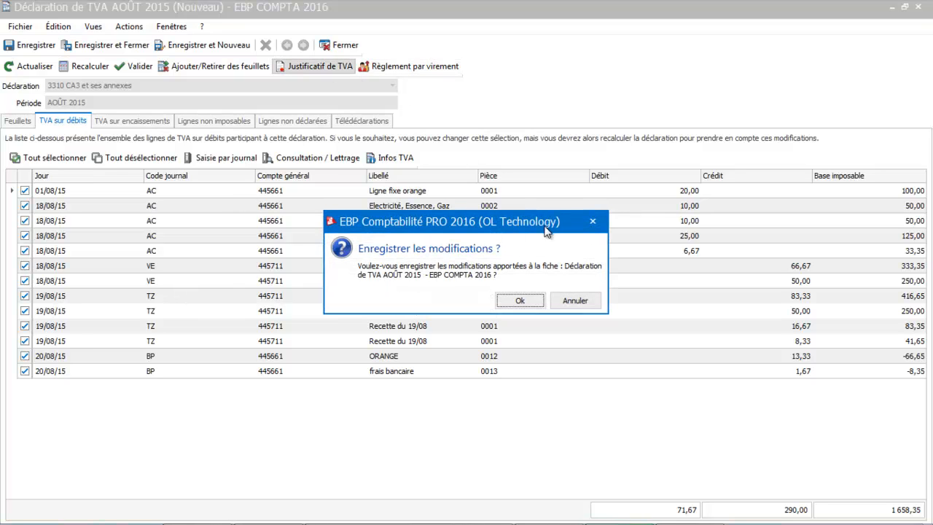
{"action": "left_click", "coordinate": [520, 299]}
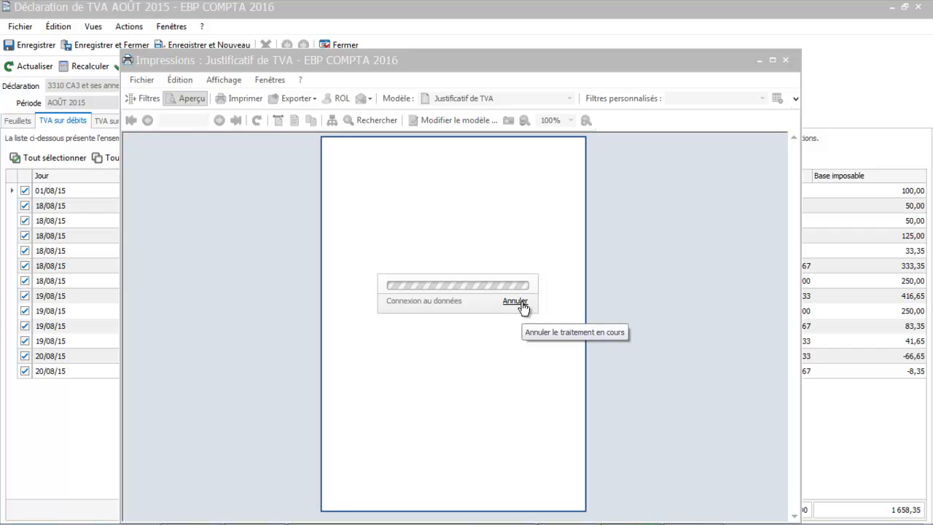
{"action": "left_click", "coordinate": [771, 60]}
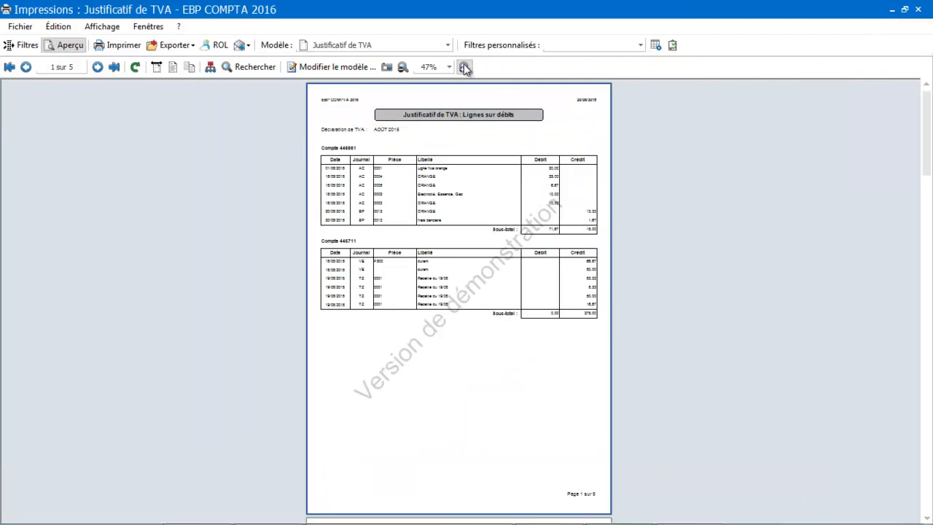
{"action": "left_click", "coordinate": [465, 67]}
{"action": "left_click", "coordinate": [465, 67]}
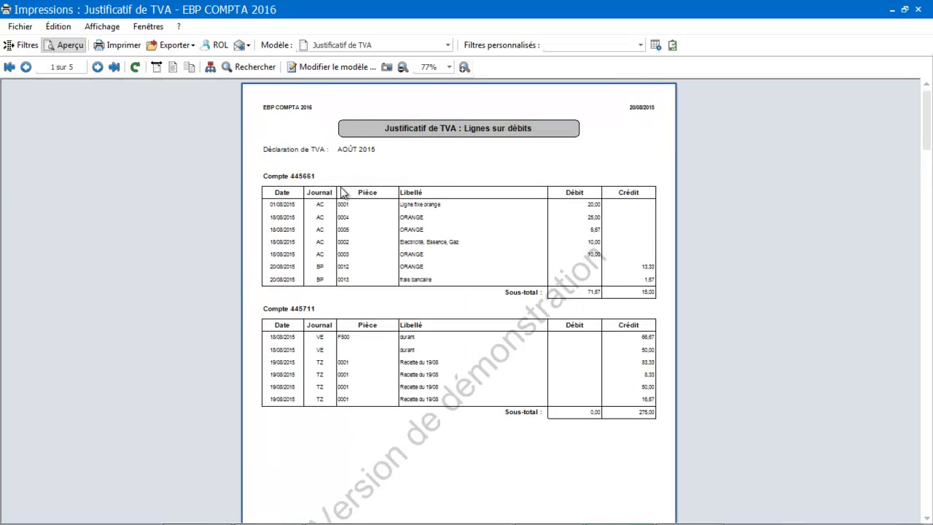
{"action": "left_click", "coordinate": [464, 67]}
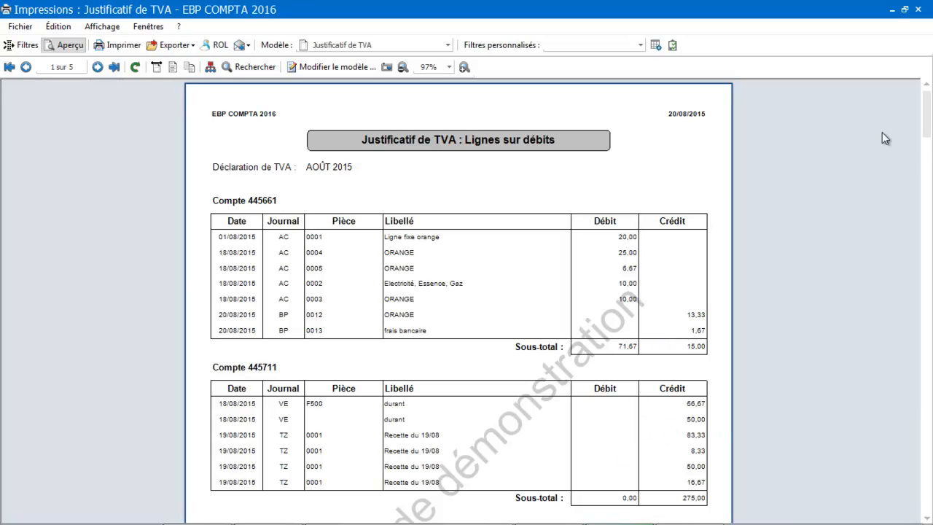
{"action": "left_click", "coordinate": [917, 9]}
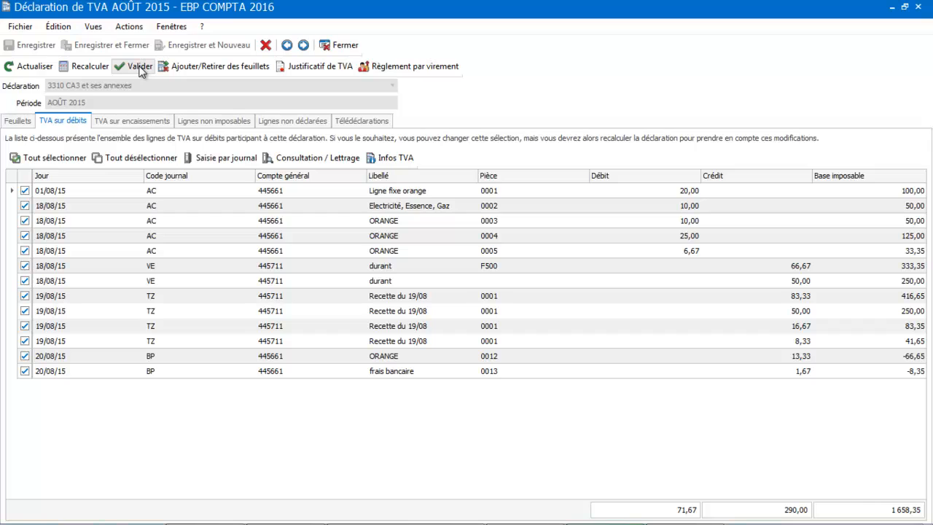
Step: Examine the bank details and payment line of the declaration's transfer payment form, closing it without saving
{"action": "left_click", "coordinate": [425, 67]}
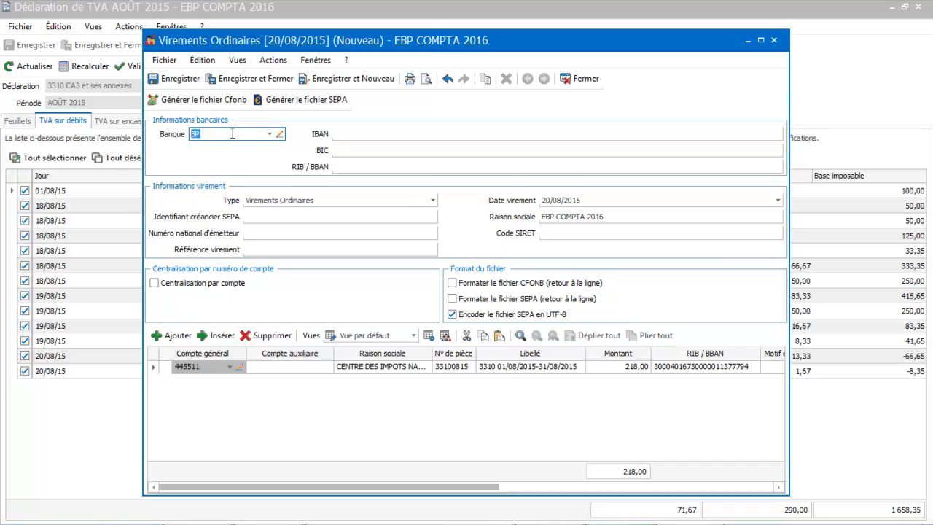
{"action": "left_click", "coordinate": [337, 133]}
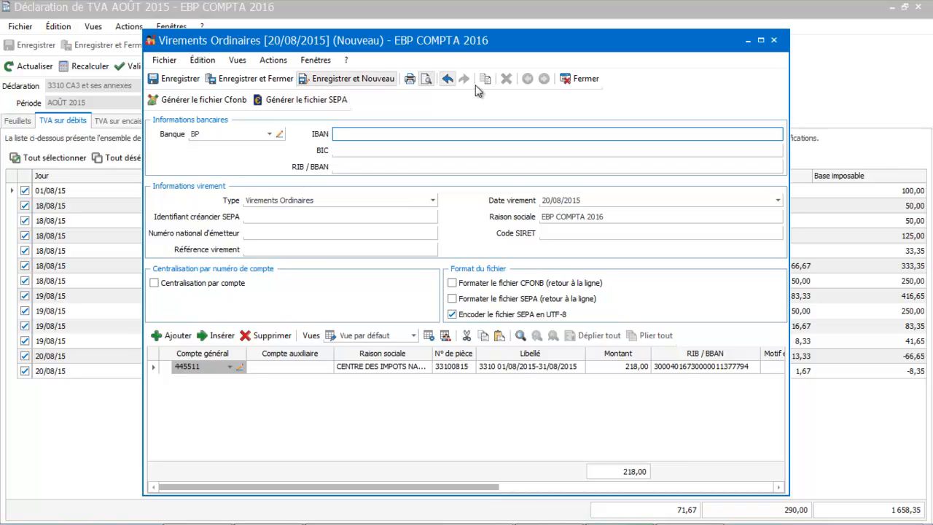
{"action": "left_click", "coordinate": [576, 79]}
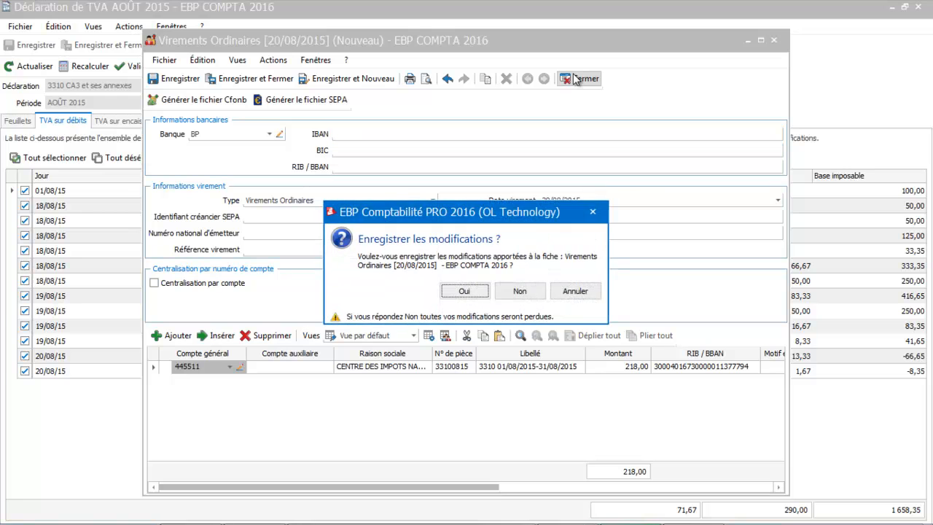
{"action": "left_click", "coordinate": [524, 294]}
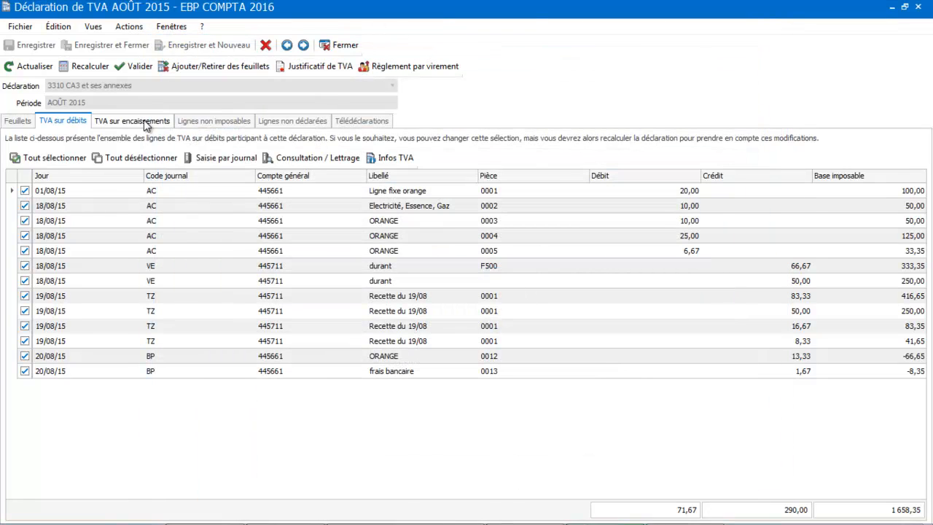
Step: Generate a test télédéclaration of type Déclaration de TVA for the declaration and dismiss the resulting report
{"action": "left_click", "coordinate": [365, 121]}
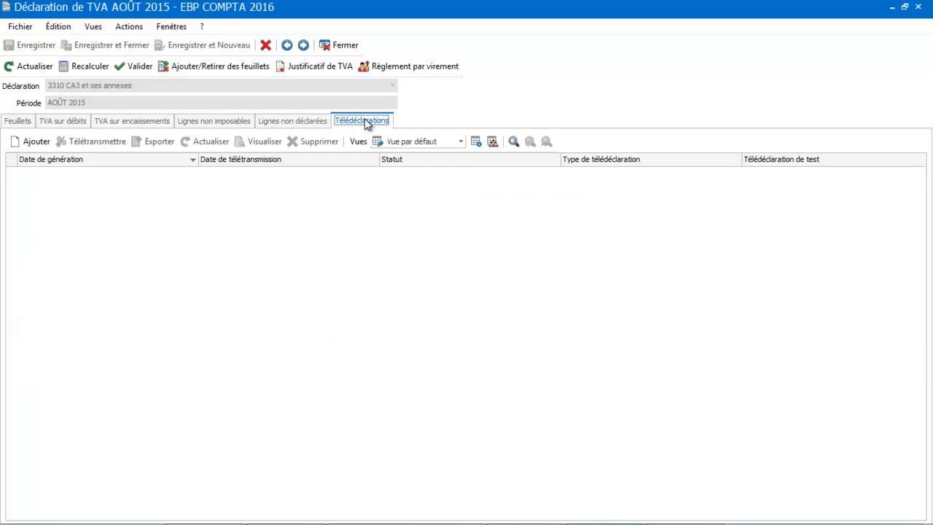
{"action": "left_click", "coordinate": [37, 142]}
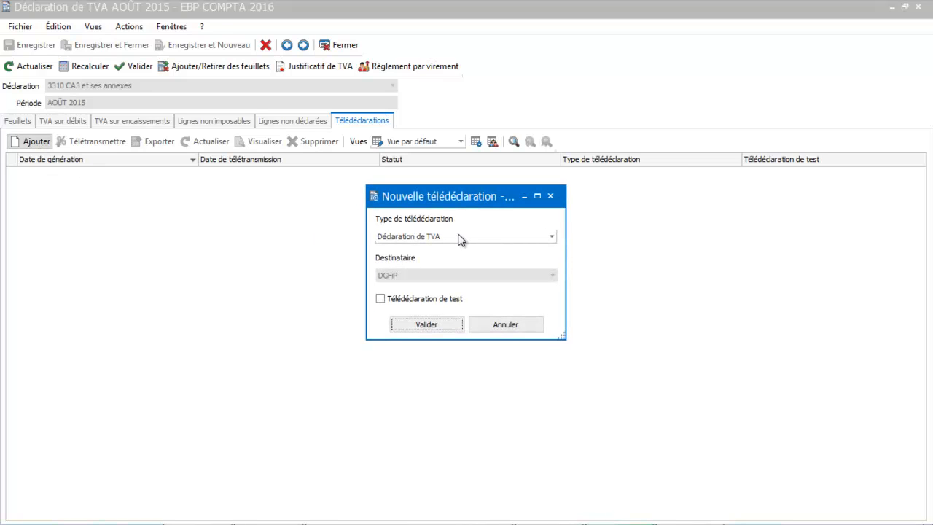
{"action": "left_click", "coordinate": [441, 301]}
{"action": "left_click", "coordinate": [434, 328]}
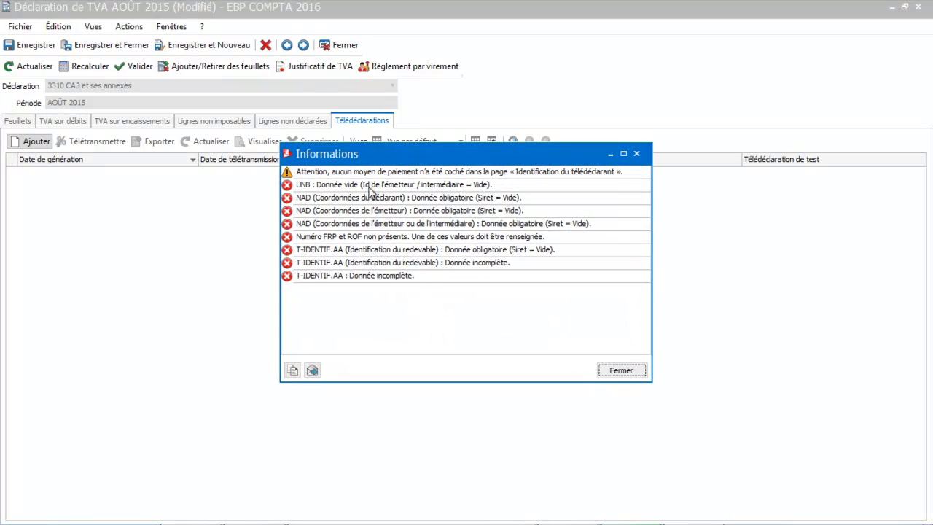
{"action": "left_click", "coordinate": [621, 371]}
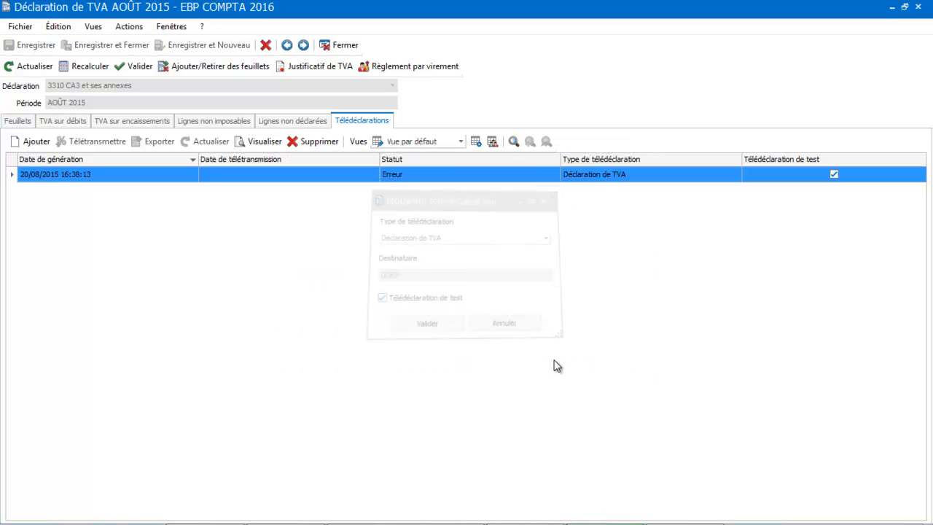